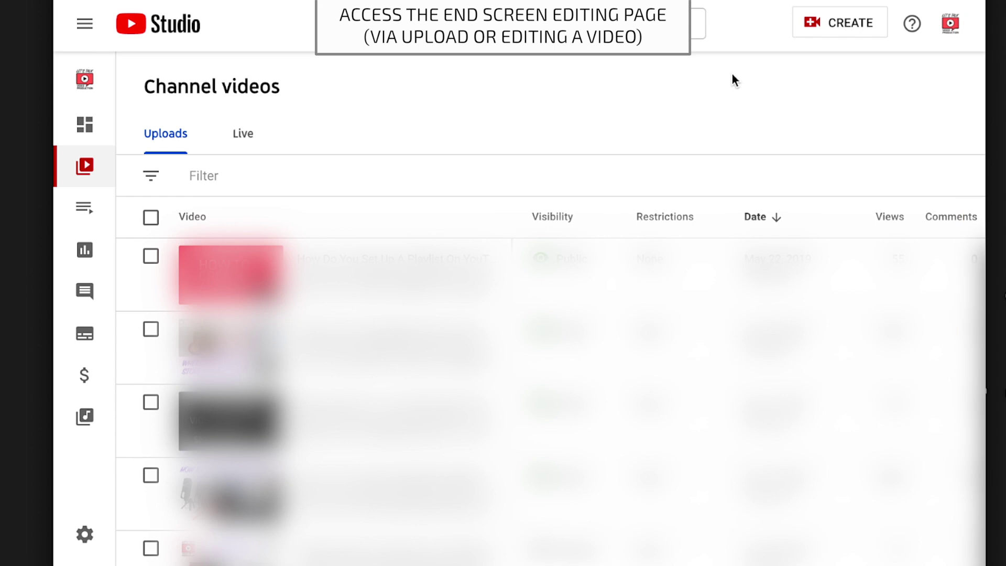
- Upload a new video file through Create > Upload videos
left_click(835, 31)
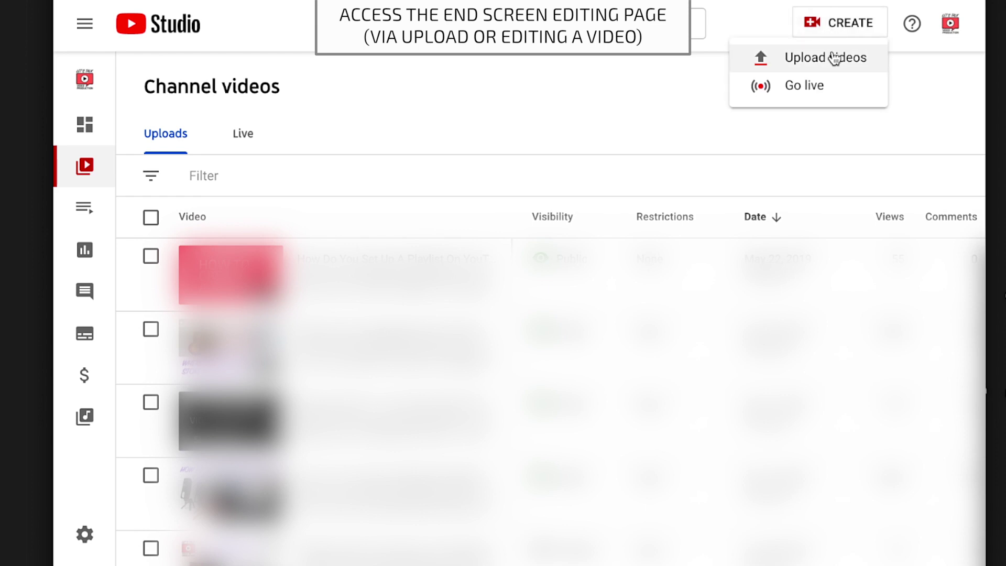
left_click(833, 59)
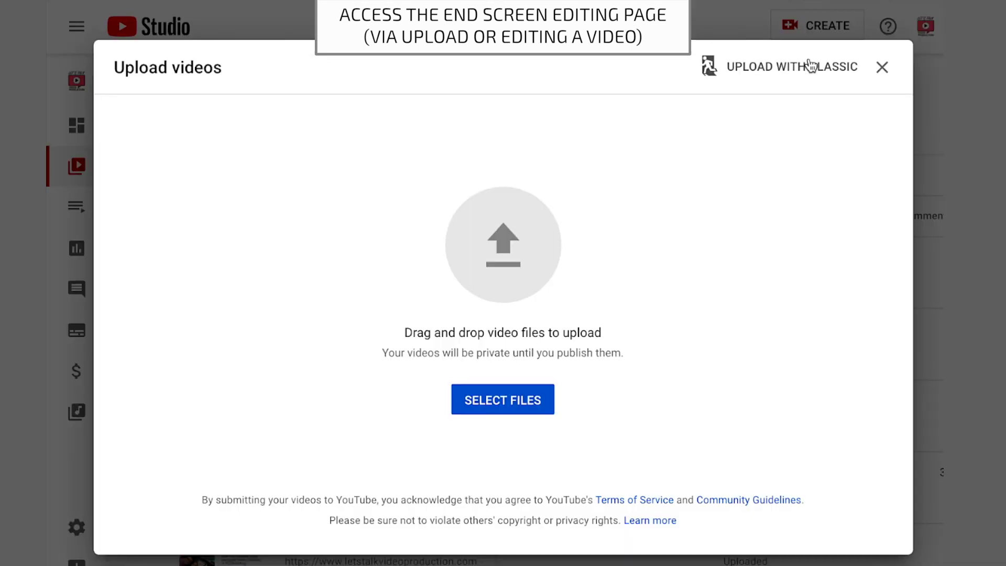
left_click(532, 401)
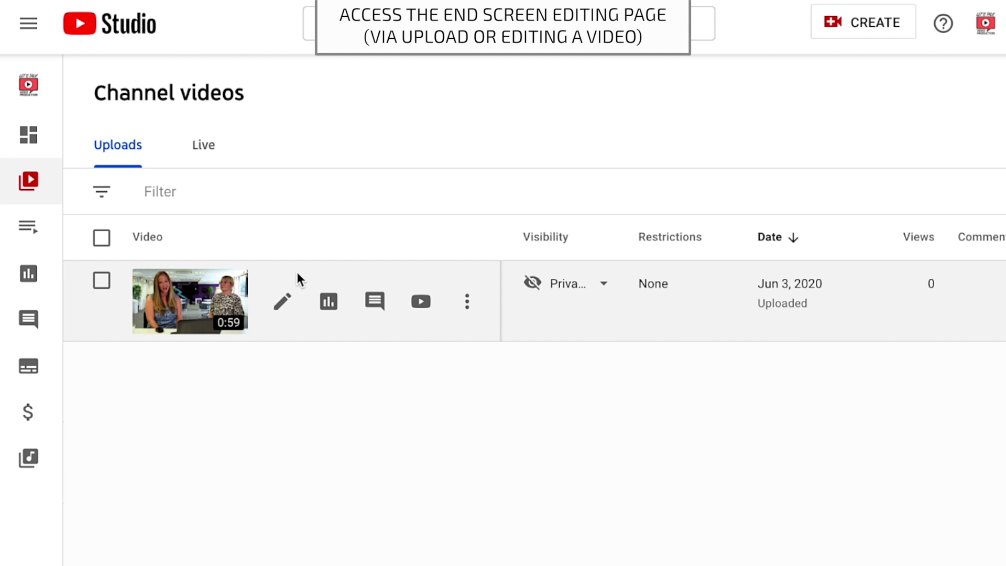
- Open the End screen editor from the uploaded video's details page
left_click(284, 303)
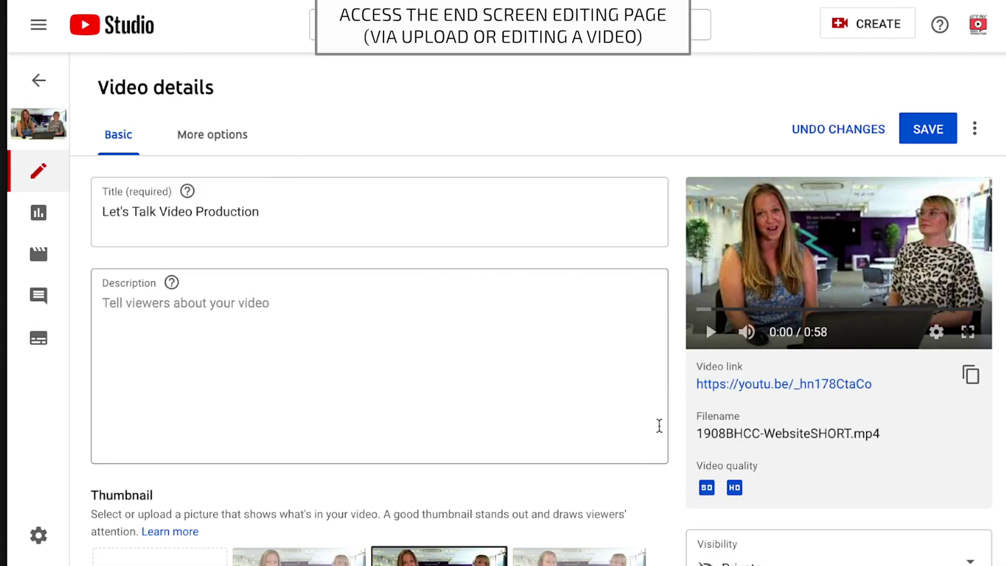
scroll(810, 502, "down", 5)
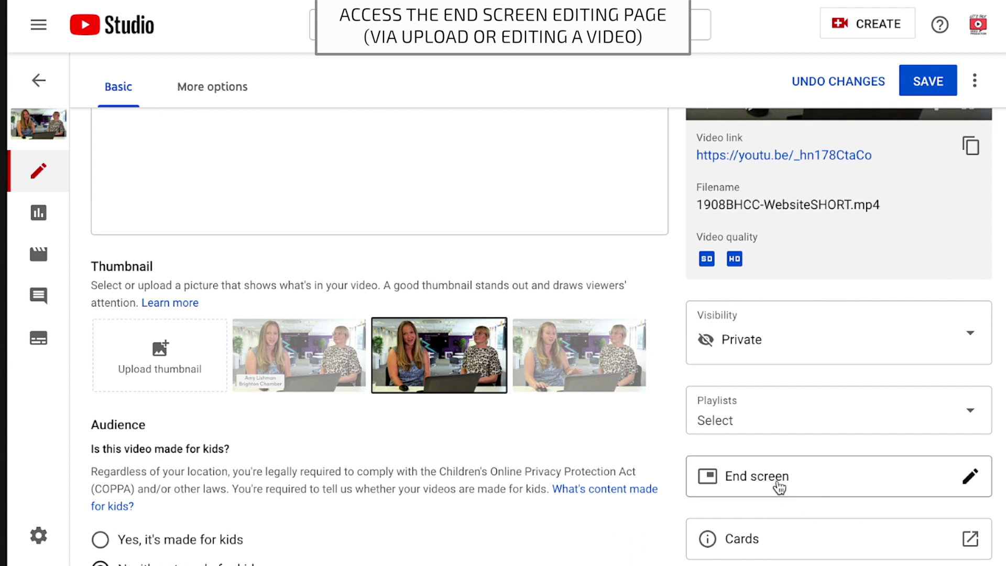
left_click(774, 483)
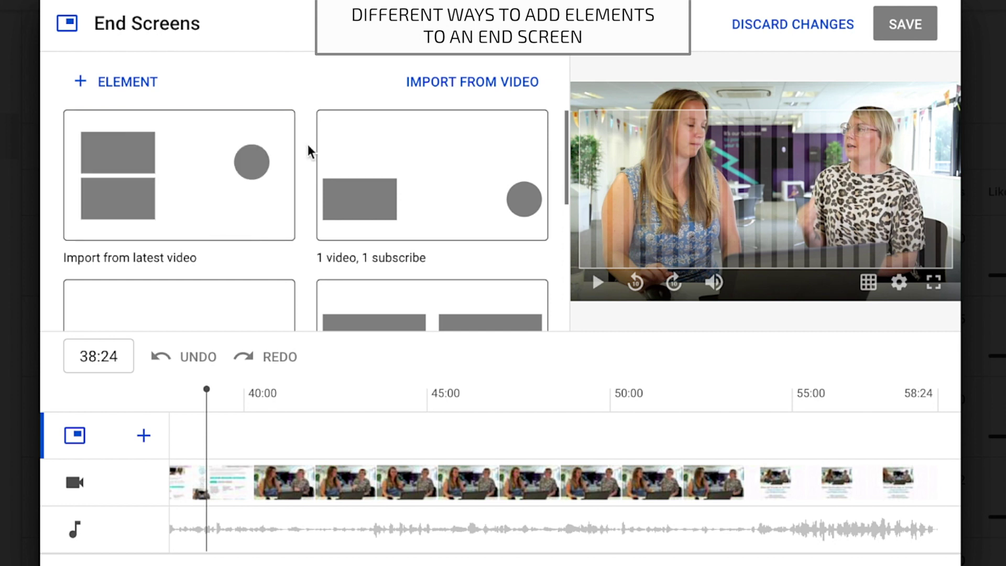
scroll(331, 156, "down", 3)
scroll(330, 157, "up", 3)
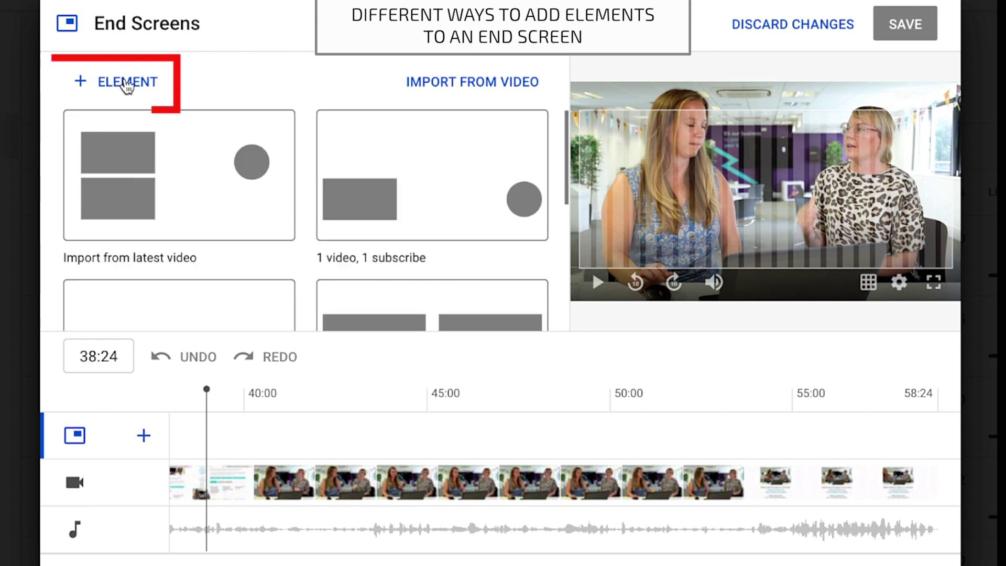
left_click(127, 87)
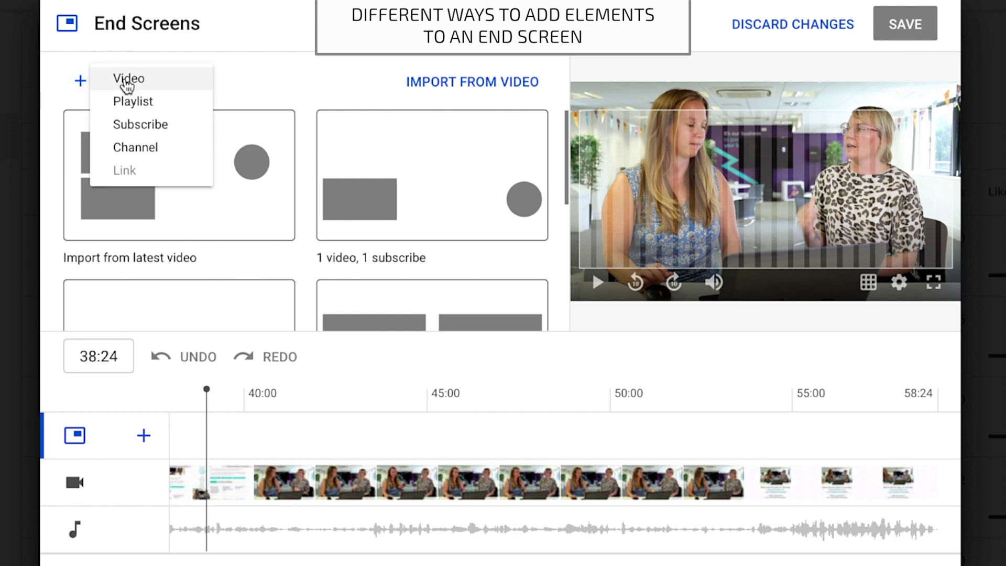
key("Escape")
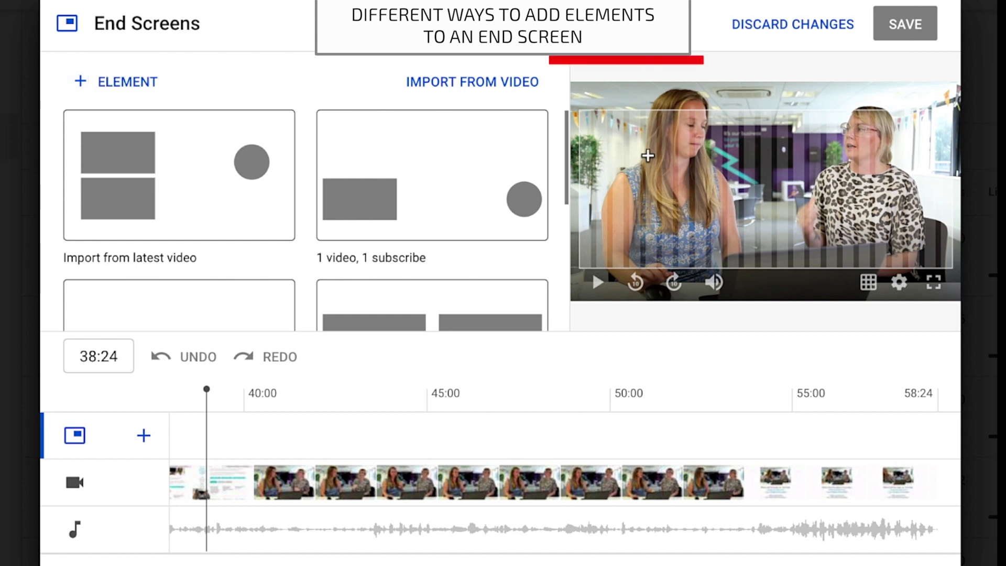
right_click(648, 156)
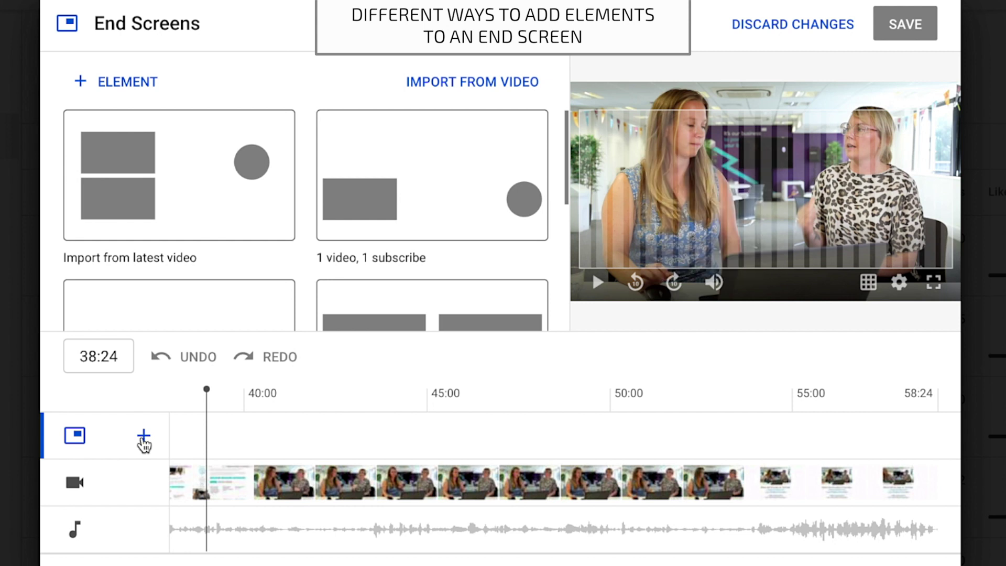
key("Escape")
left_click(143, 437)
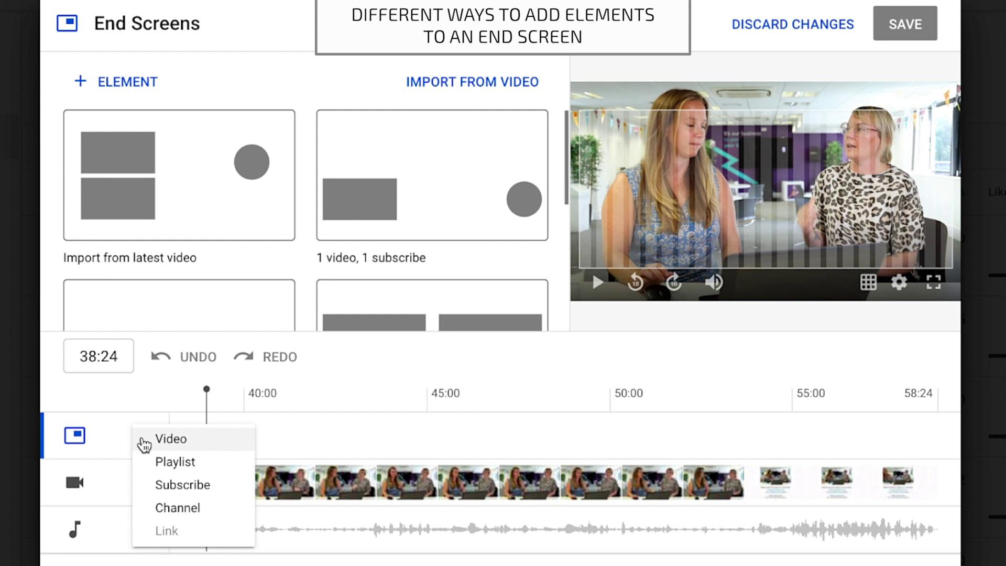
key("Escape")
scroll(234, 268, "down", 2)
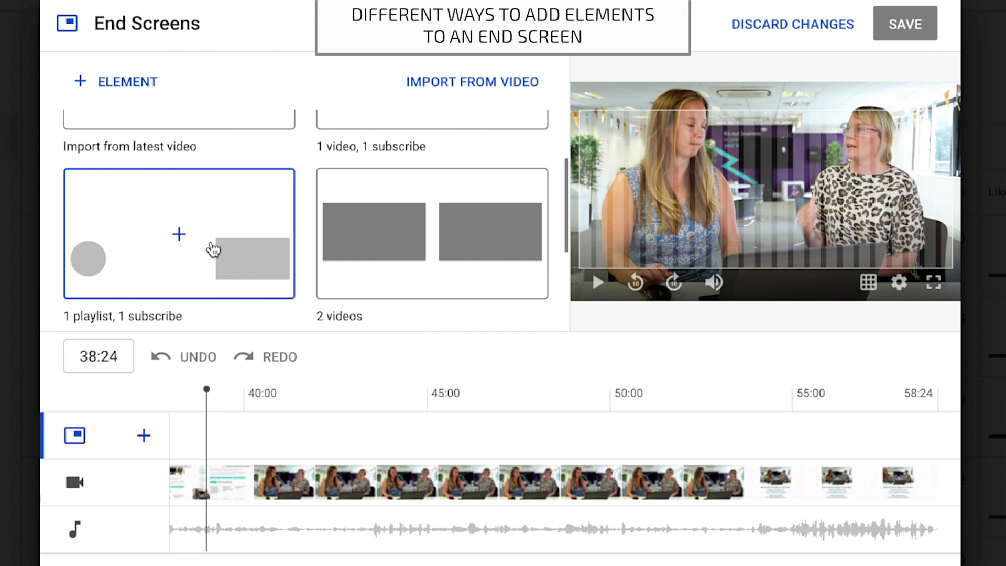
left_click(213, 250)
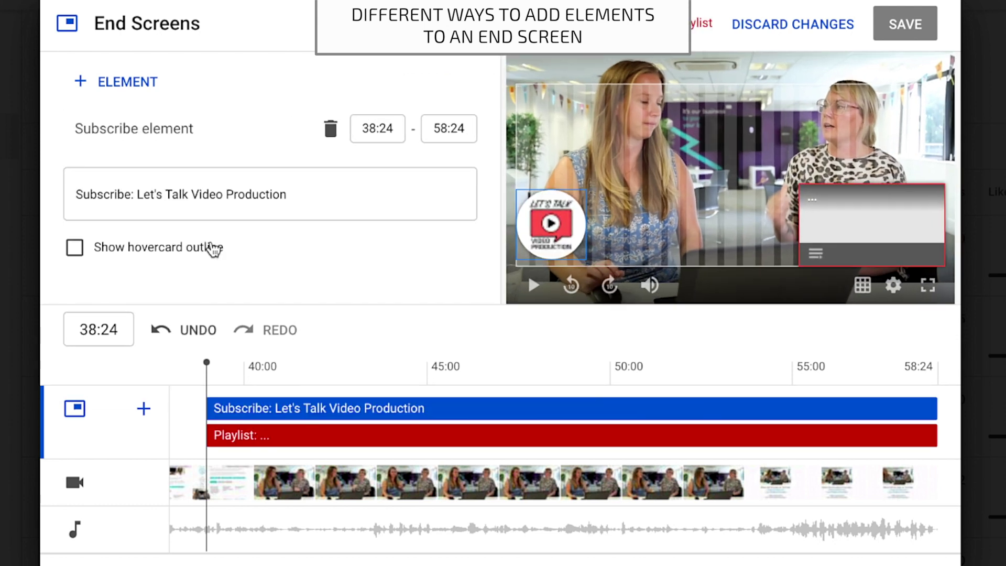
- Add a most-recent-upload video element, then select the subscribe and playlist elements to pick a playlist
left_click(131, 80)
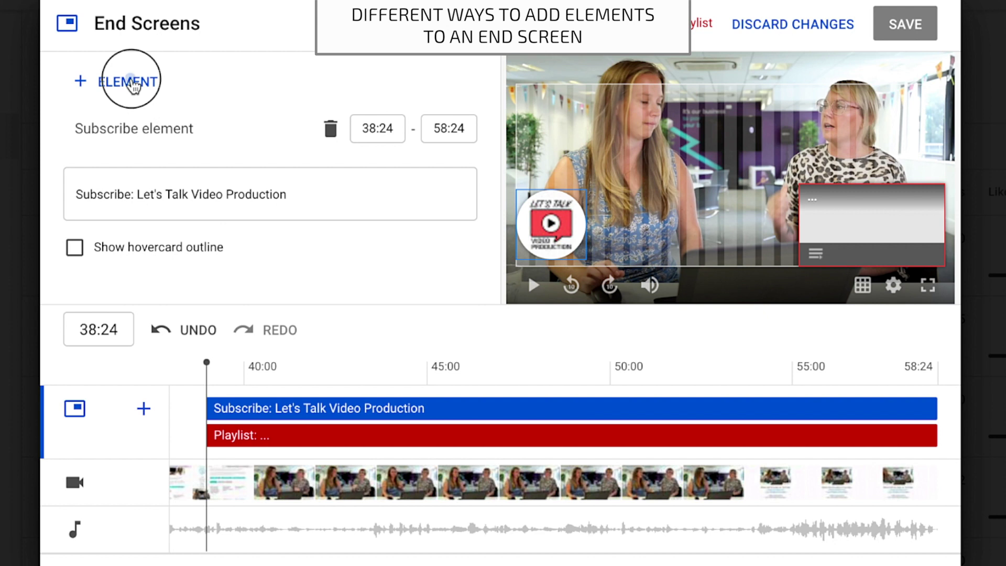
left_click(132, 79)
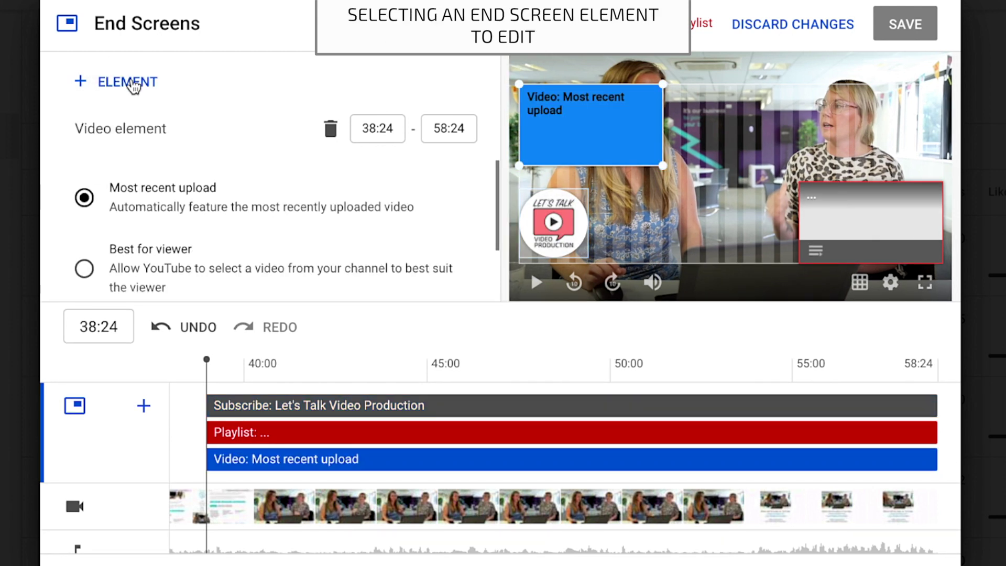
left_click(560, 224)
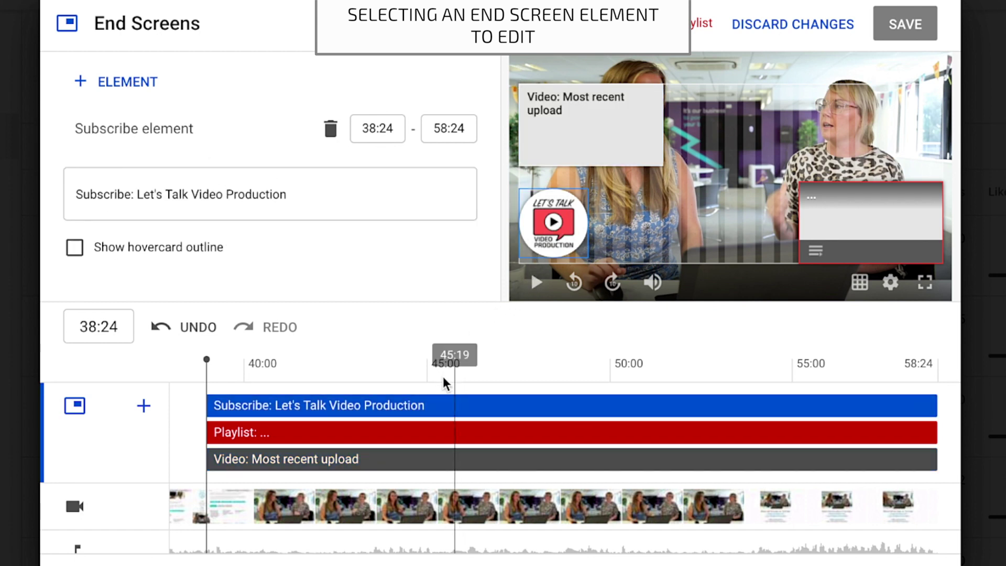
left_click(432, 430)
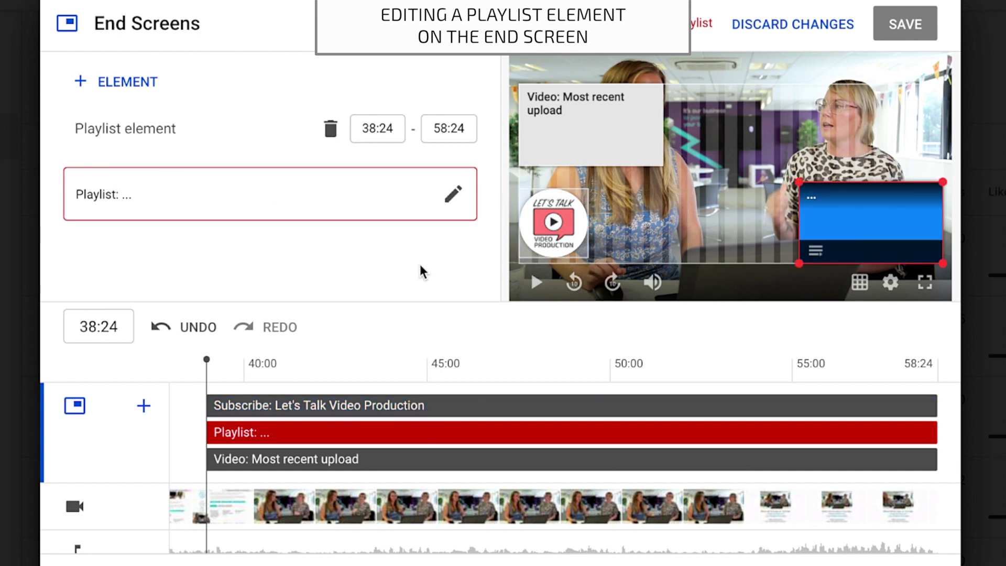
left_click(456, 198)
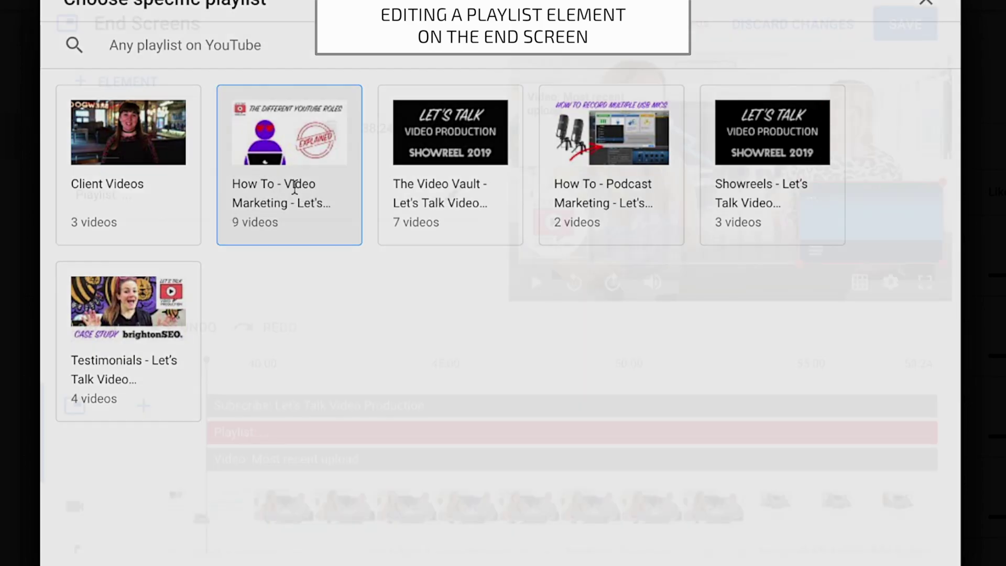
- Feature the How To - Video Marketing playlist and time it from 41:09 to 54:18
left_click(295, 187)
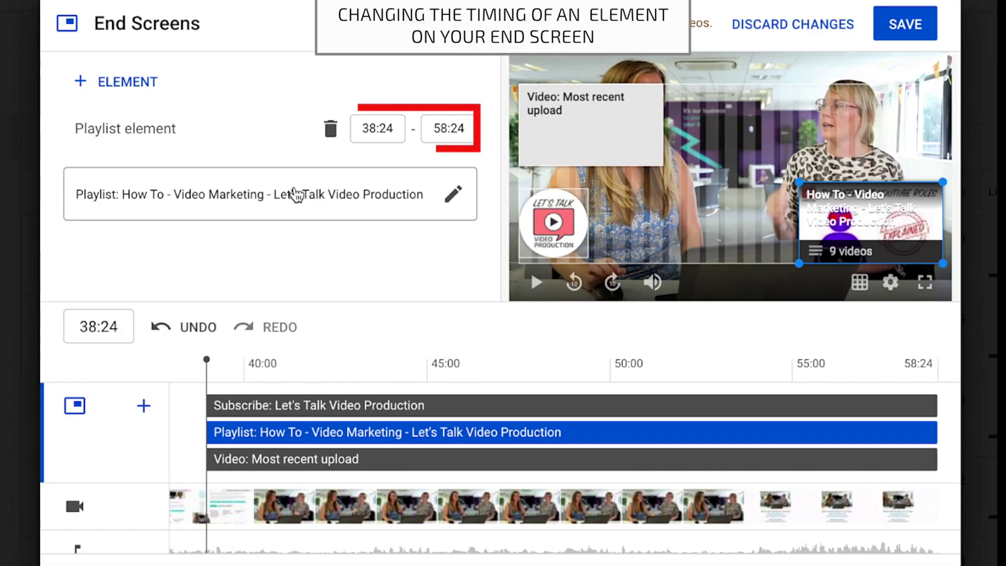
left_click_drag(207, 433, 376, 433)
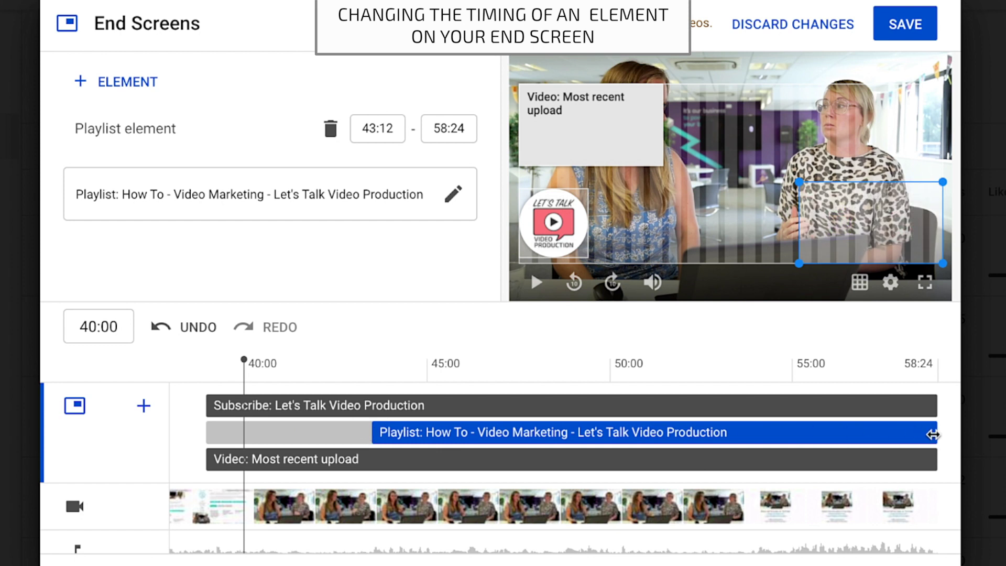
left_click_drag(936, 433, 862, 433)
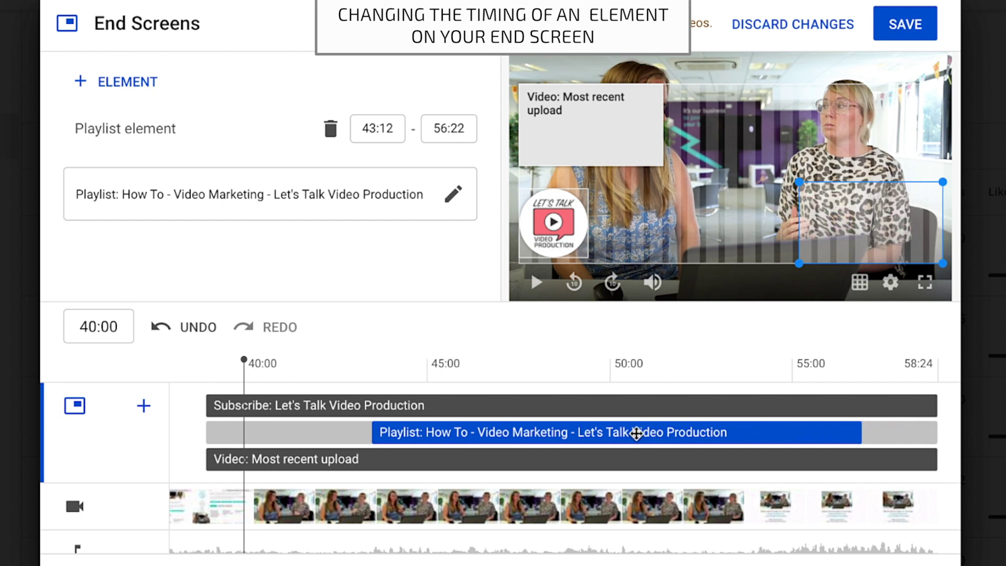
left_click_drag(631, 432, 505, 438)
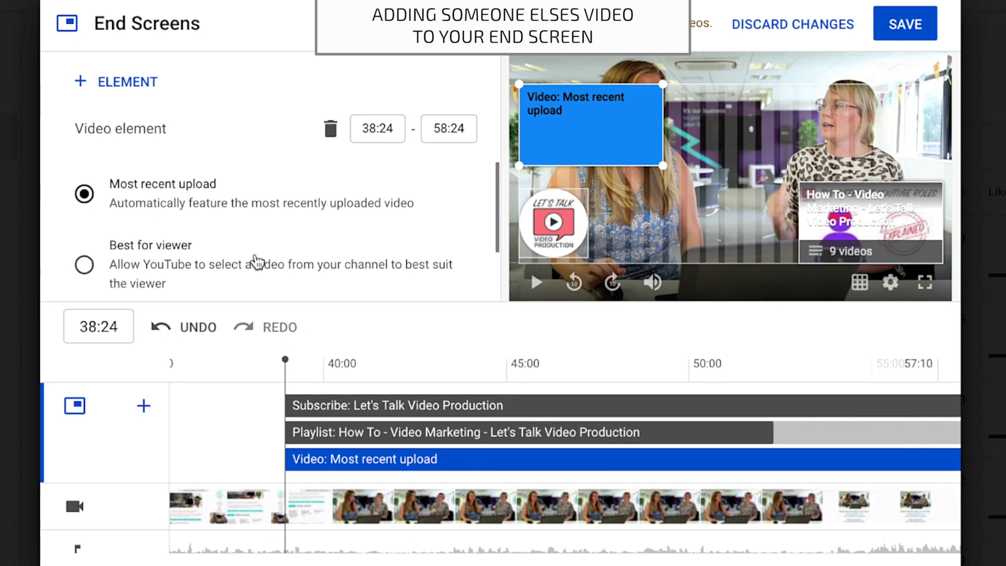
- Check the specific-video options, then move the video element to the upper right and enlarge it
scroll(257, 263, "down", 3)
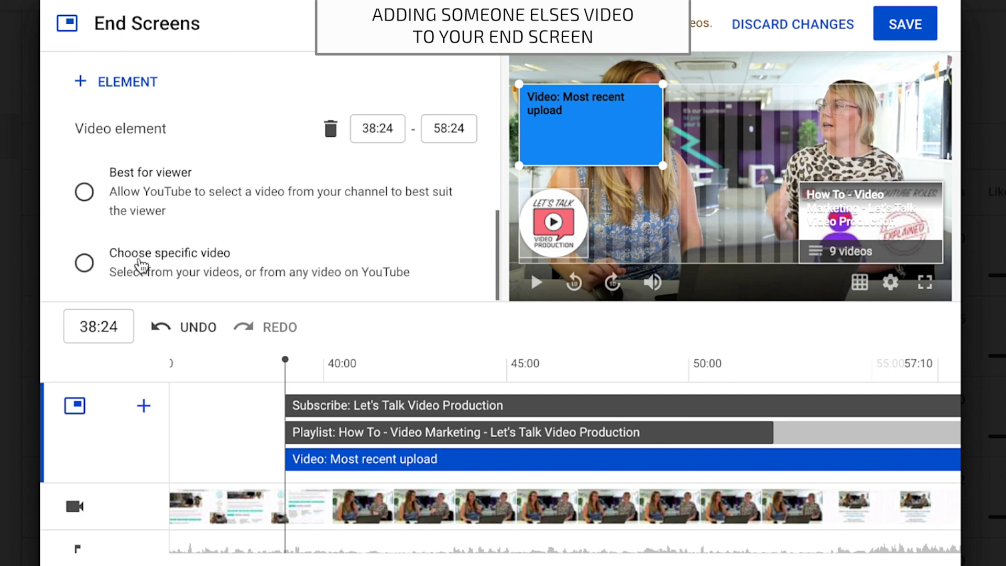
left_click(101, 266)
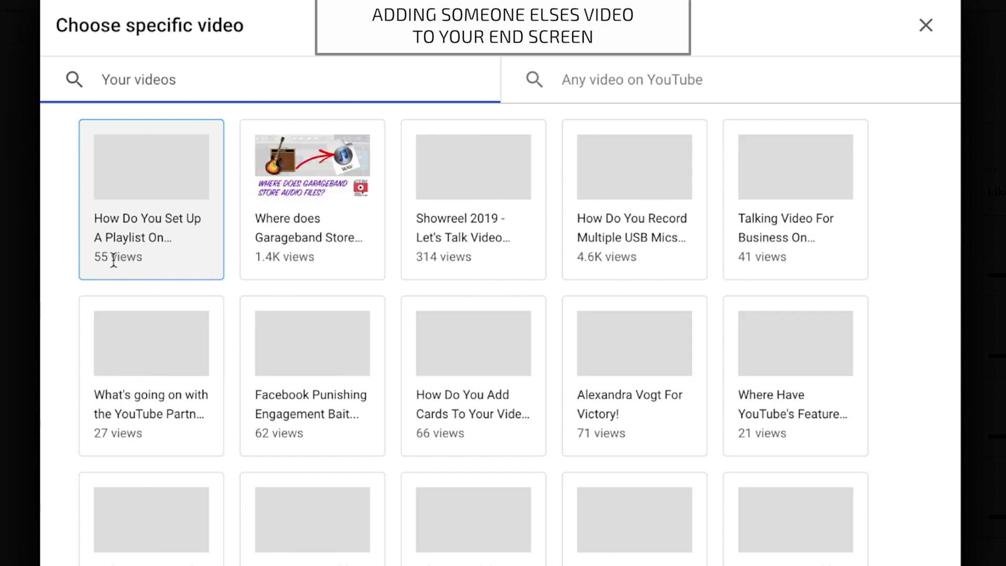
left_click(576, 79)
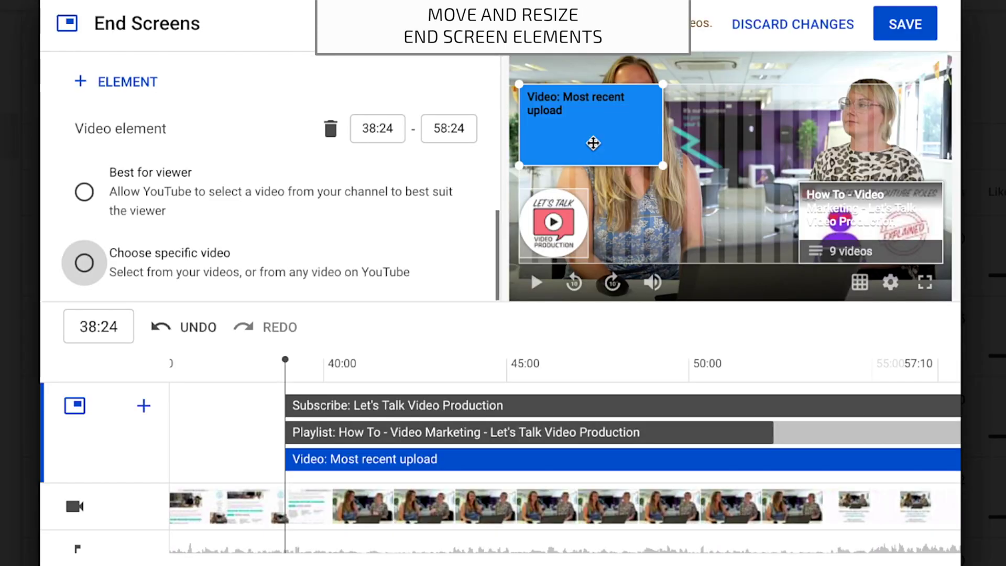
left_click_drag(594, 143, 914, 136)
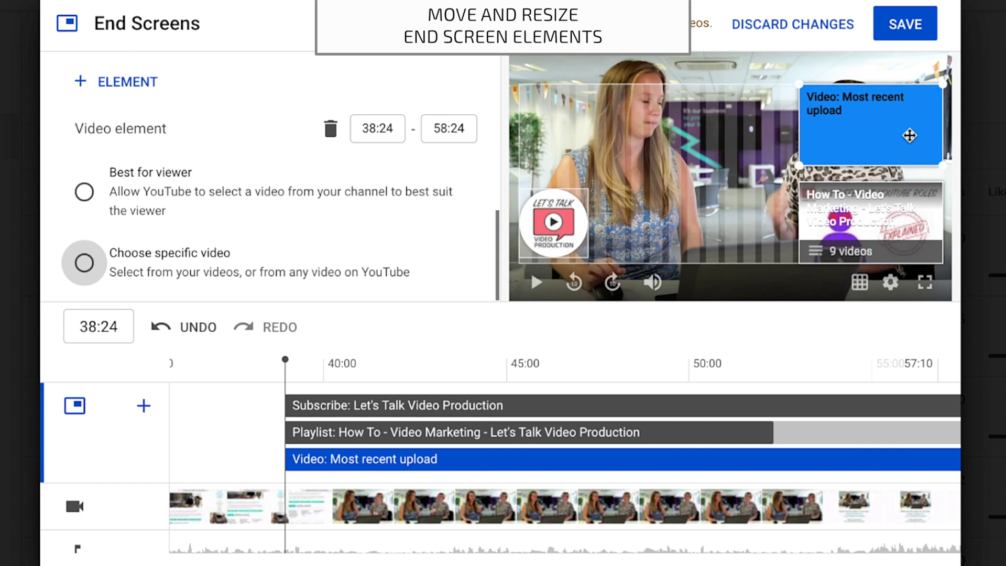
mouse_move(800, 166)
left_mouse_down()
mouse_move(732, 236)
mouse_move(783, 157)
left_mouse_up()
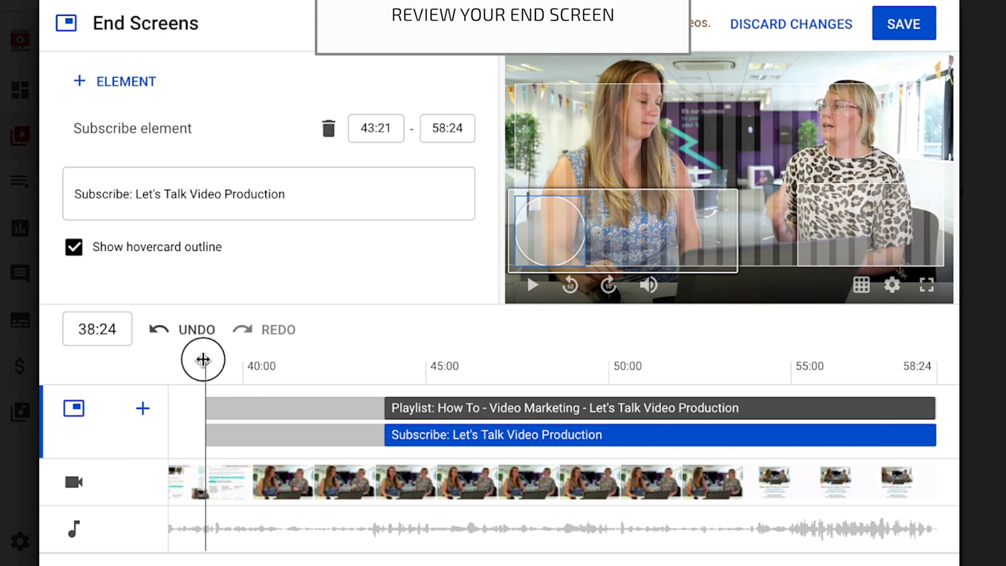
- Scrub the preview to around 41:24 and play it to review the end screen
left_click_drag(204, 360, 356, 362)
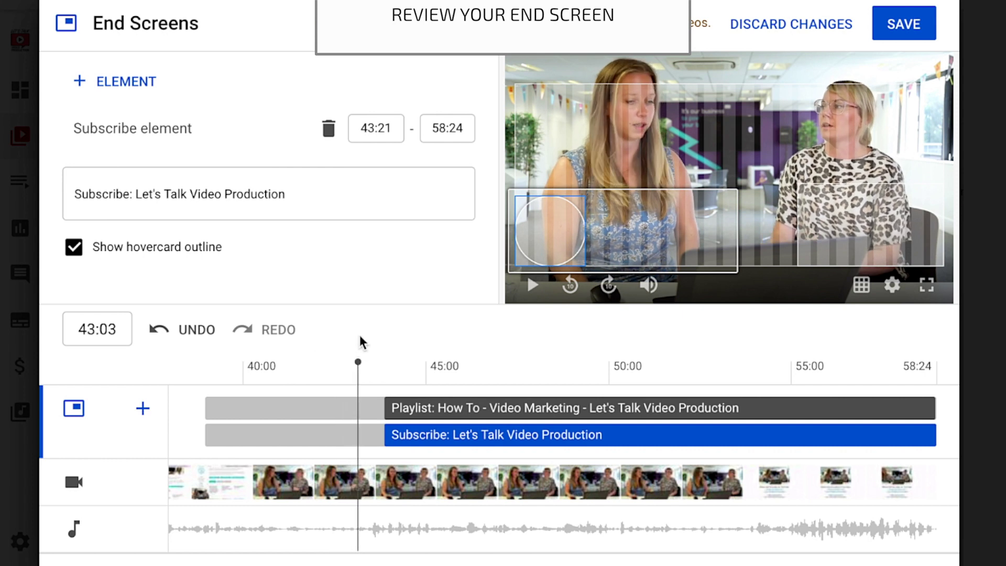
key("space")
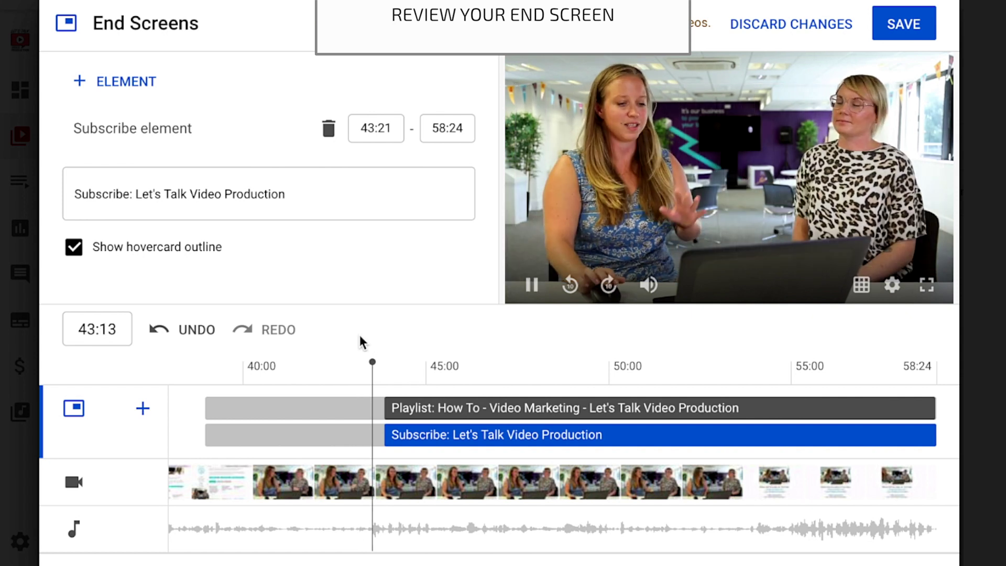